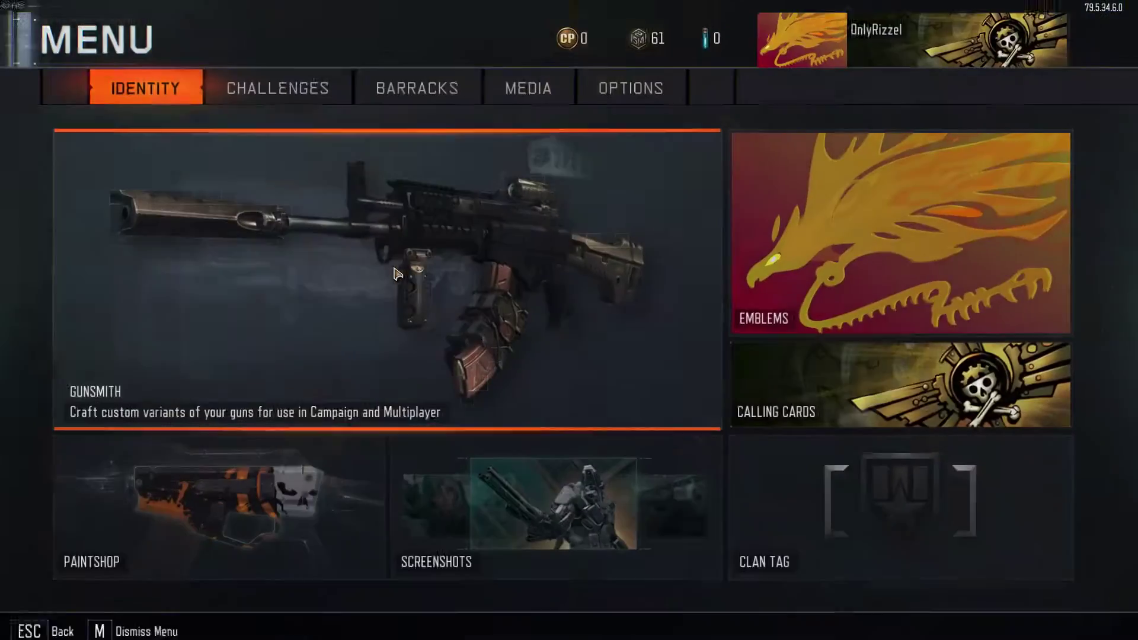
Check Advanced graphics, where Texture Quality lists only Low and Medium, and set it to Low.
left_click(614, 89)
key("Return")
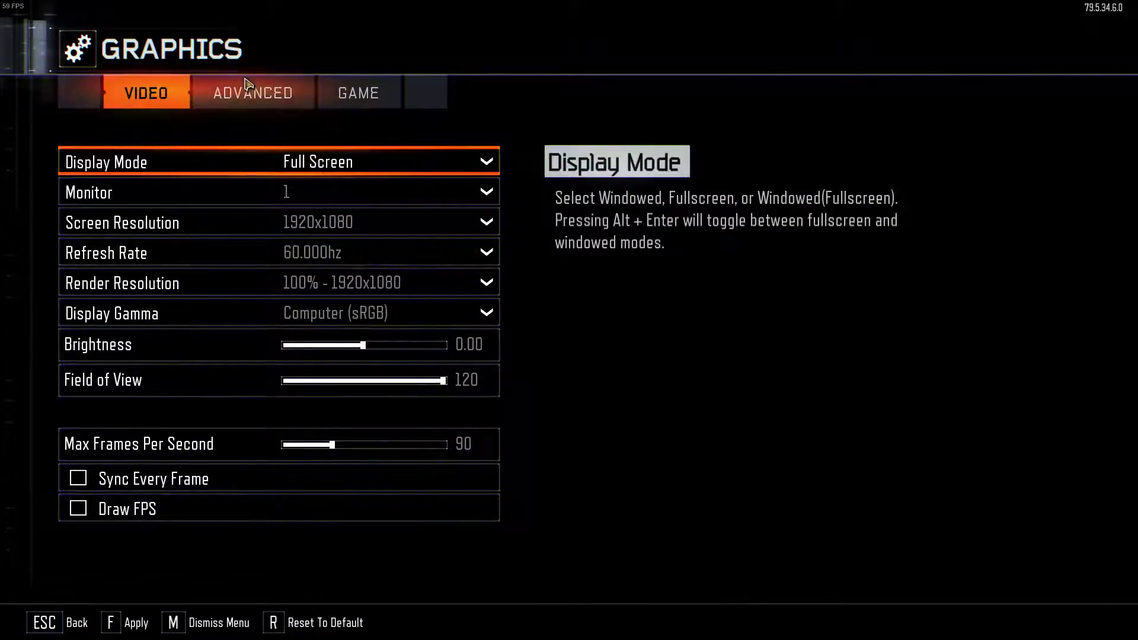
left_click(252, 93)
left_click(392, 162)
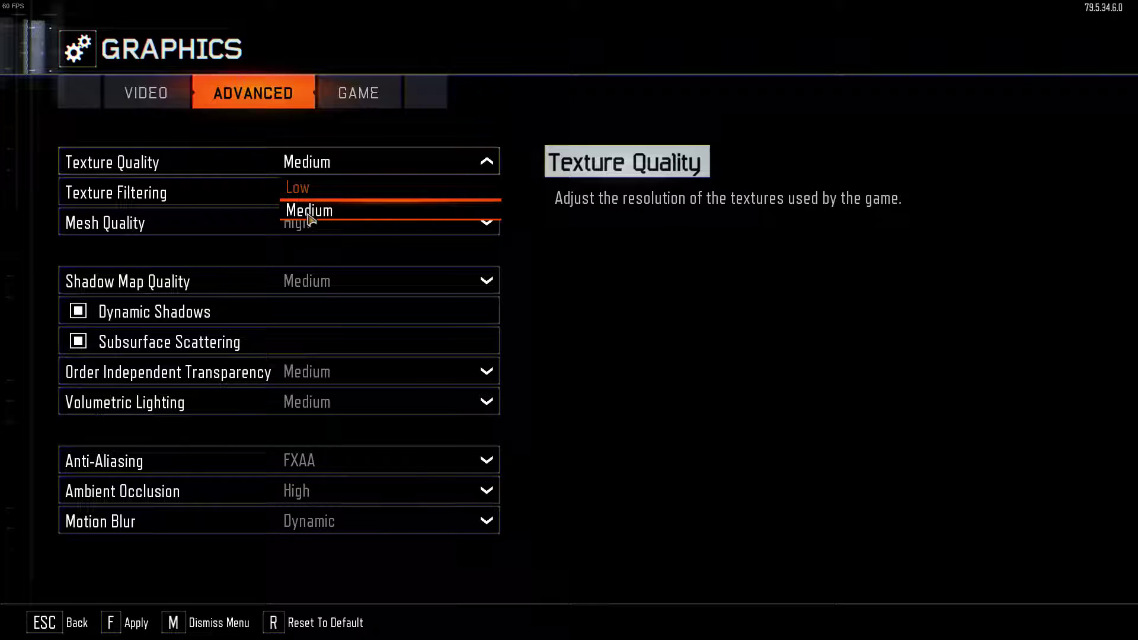
left_click(297, 188)
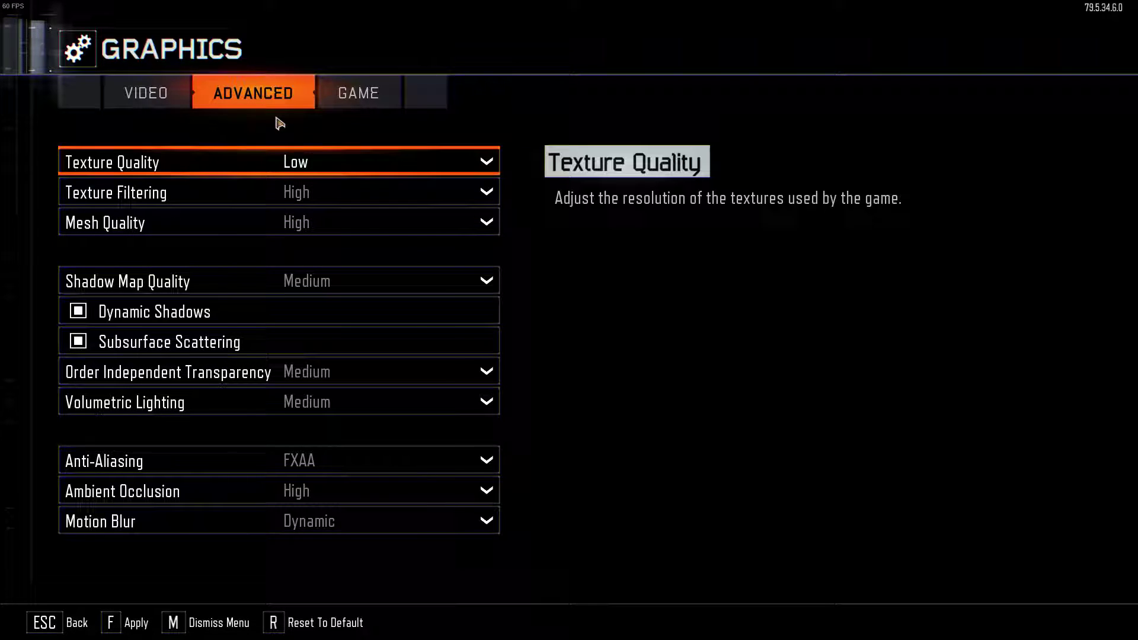
left_click(392, 162)
left_click(310, 211)
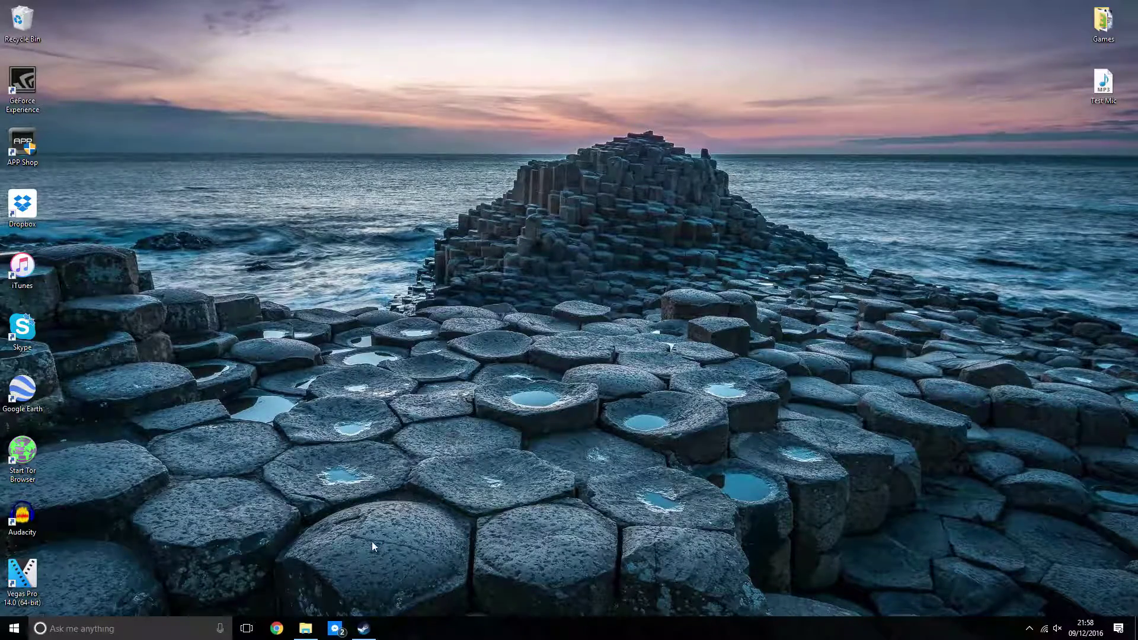
Bring up the Call of Duty Black Ops III players folder in File Explorer and view its full path.
left_click(306, 629)
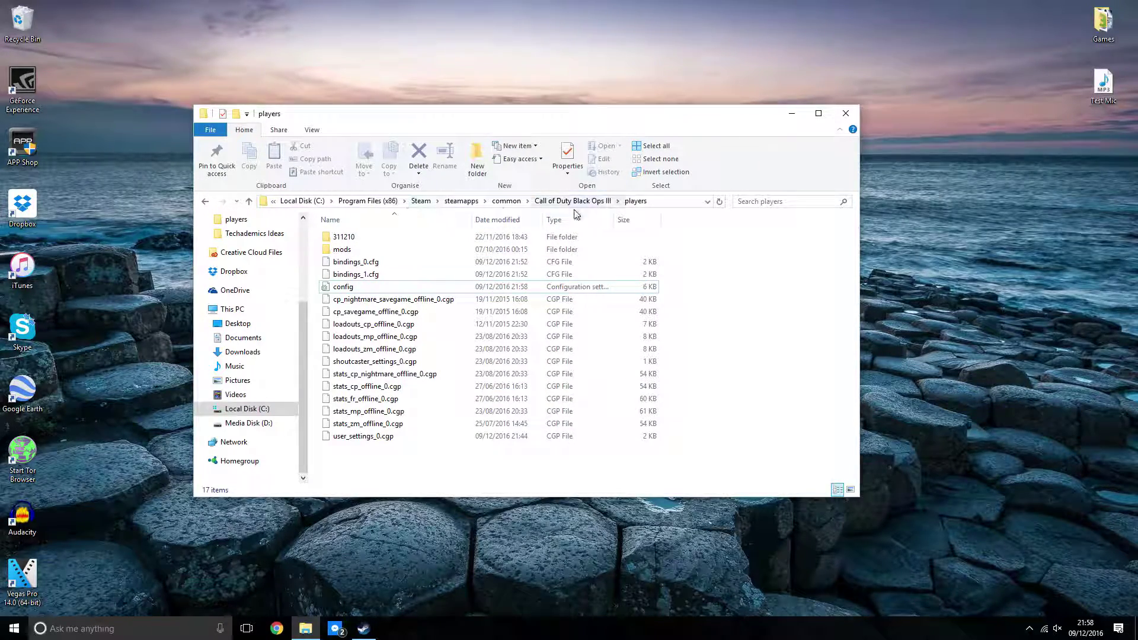
left_click(676, 201)
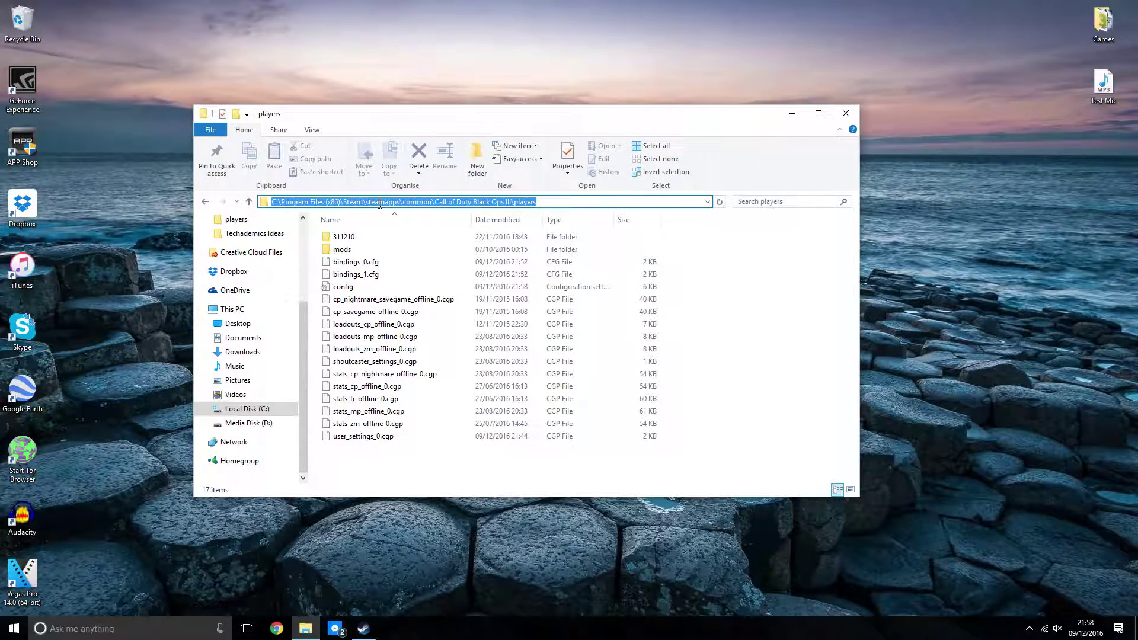
left_click(559, 202)
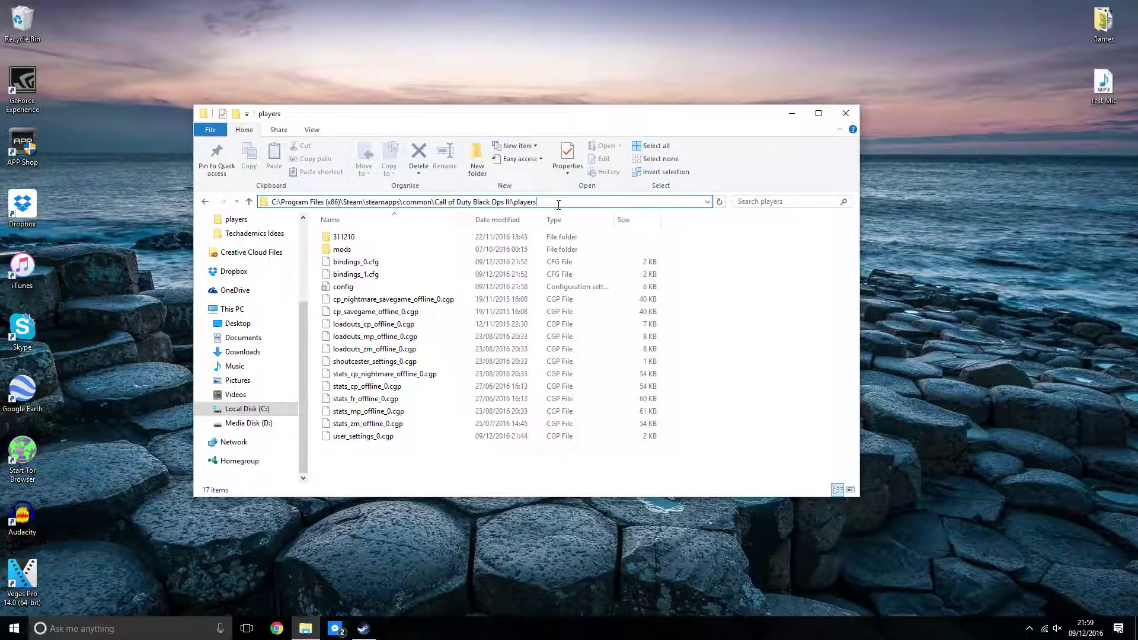
left_click(395, 267)
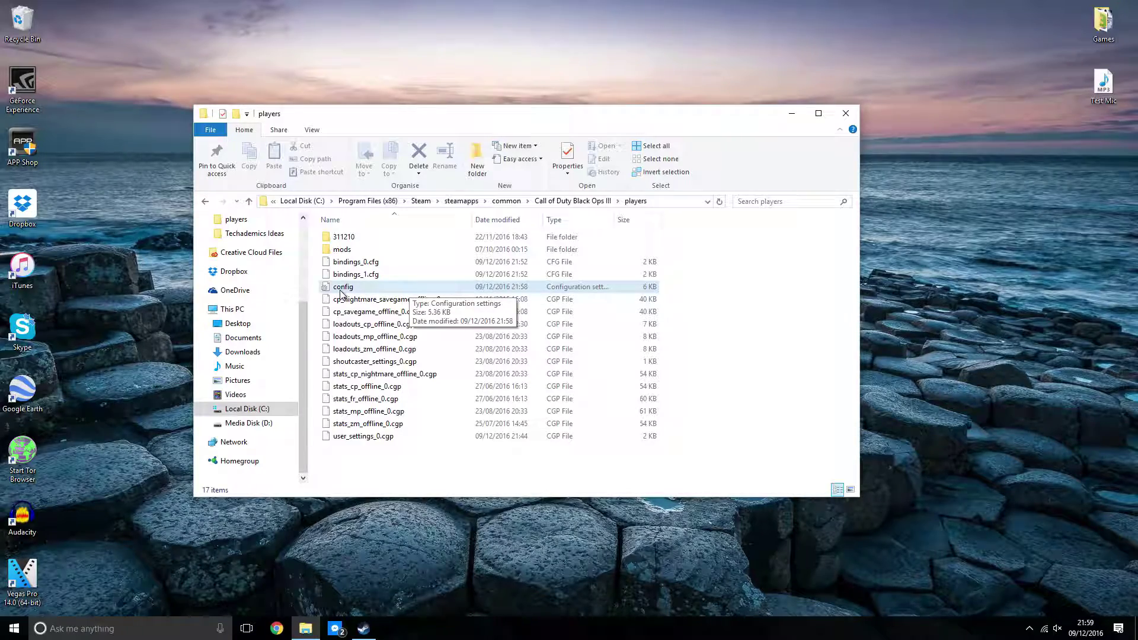
Open config in Notepad, find 'restrict', change RestrictGraphicsOptions from 1 to 0, and save.
double_click(341, 290)
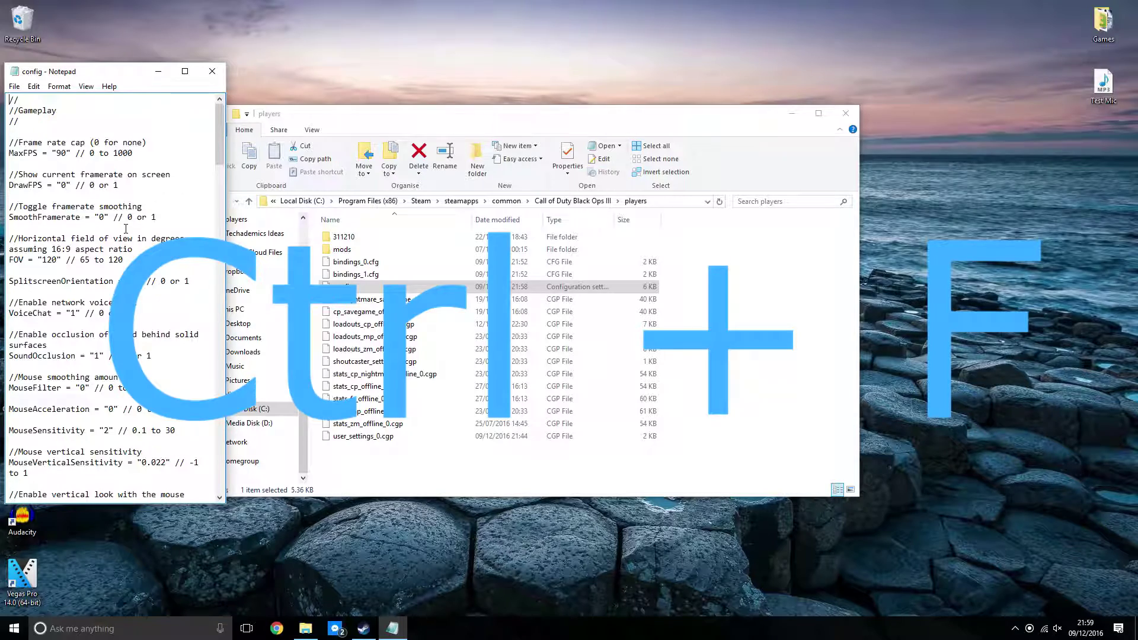
key("ctrl+f")
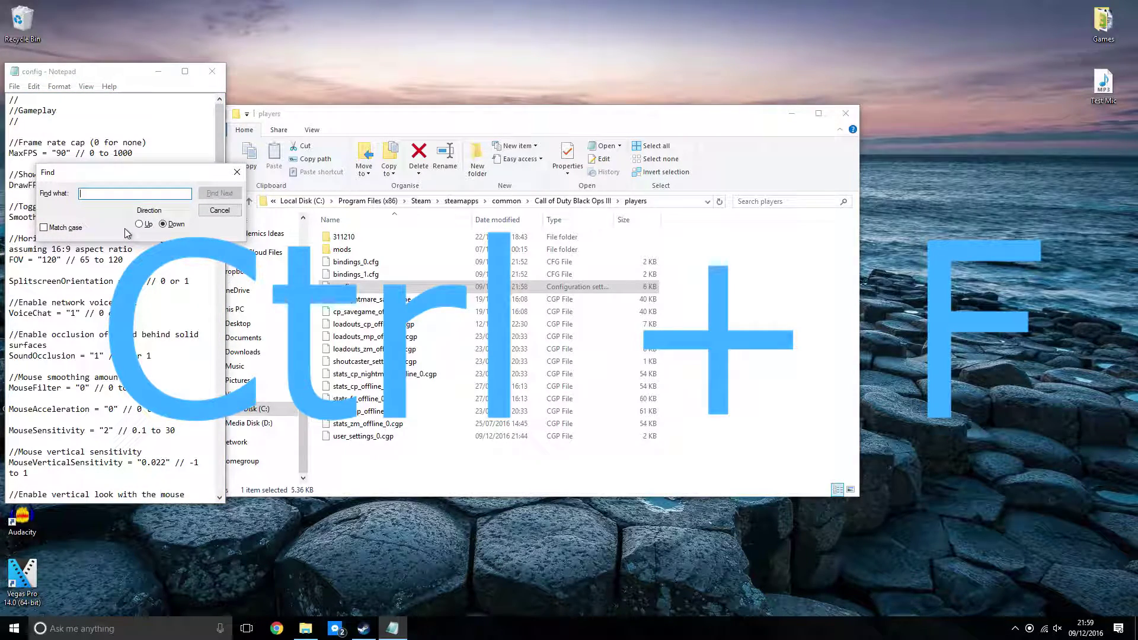
type("rec")
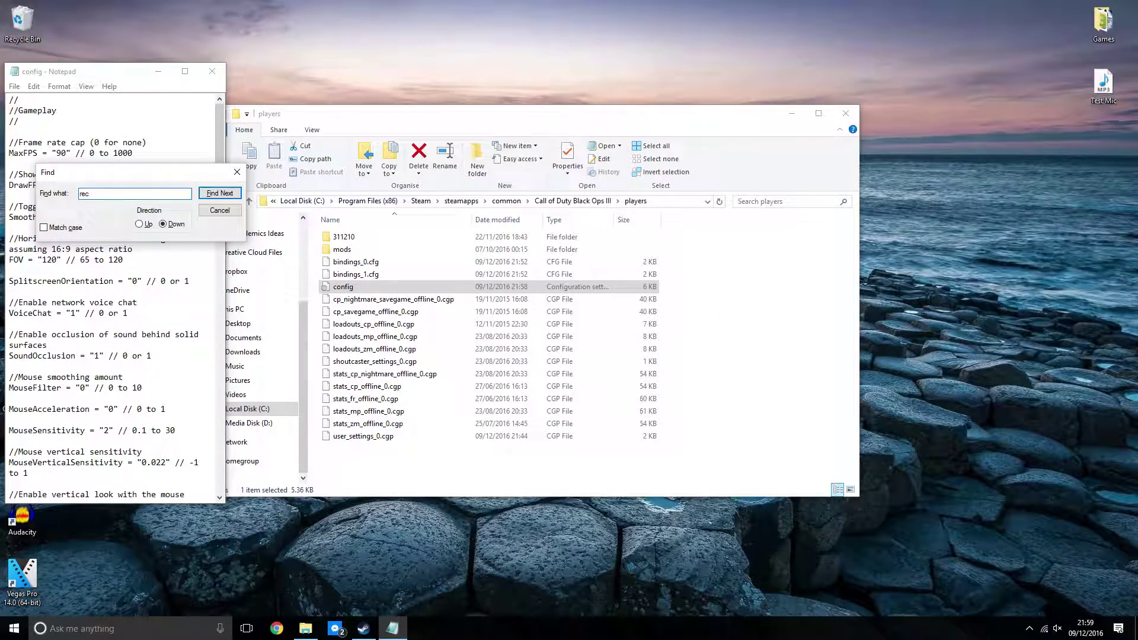
type("strict")
key("Return")
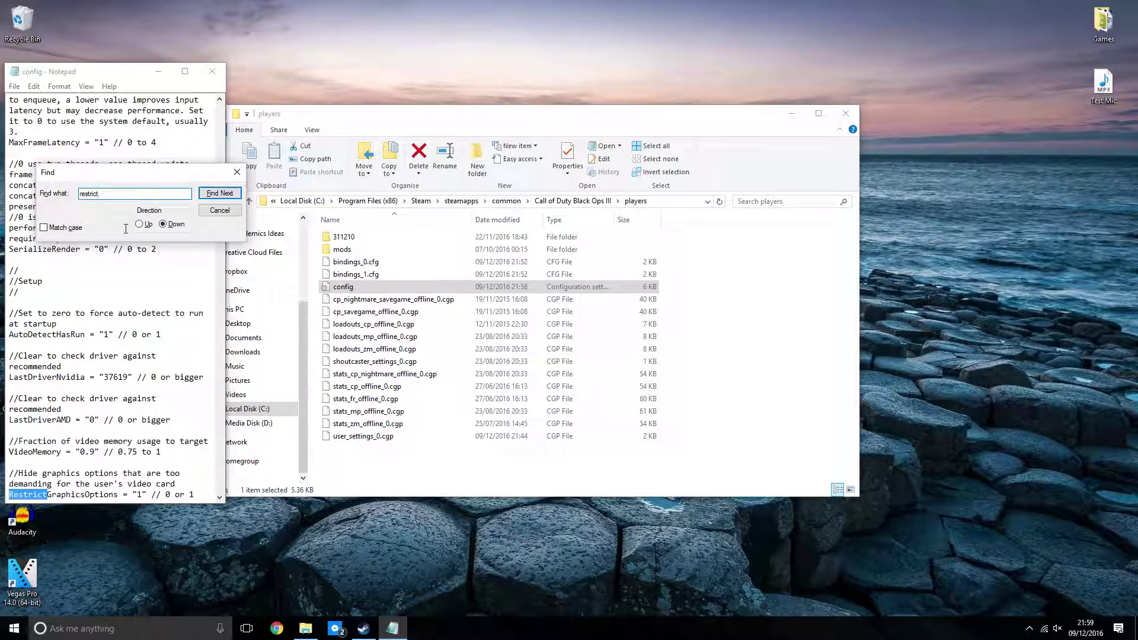
left_click(220, 210)
scroll(77, 485, "down", 2)
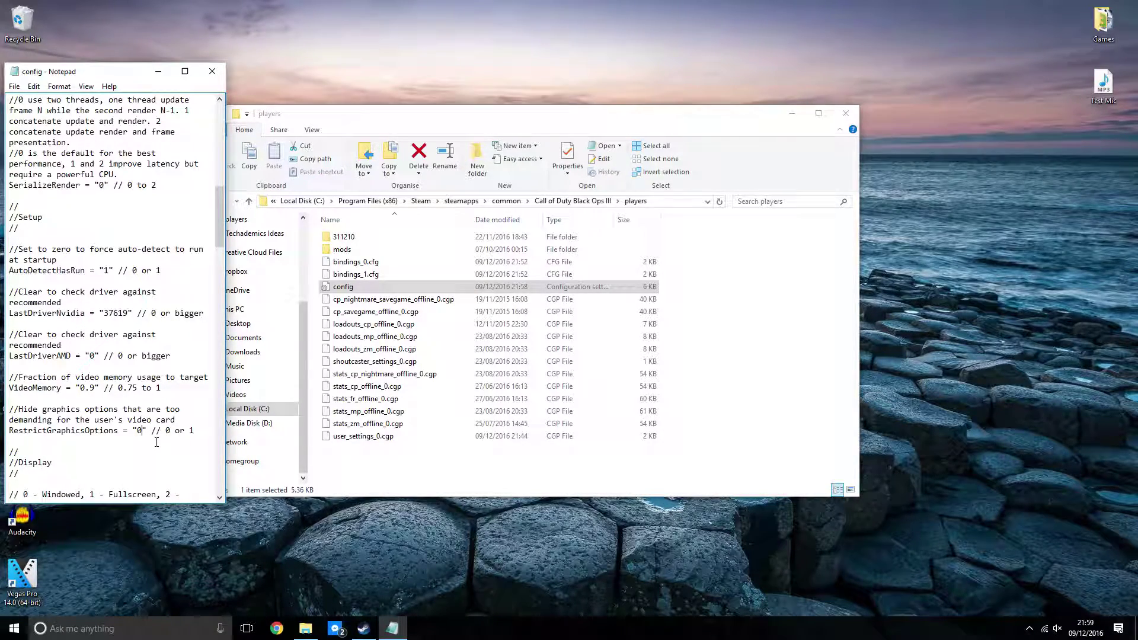
key("ctrl+s")
Close Notepad and the players folder, then launch Black Ops III from a 'black' system search.
left_click(212, 71)
left_click(845, 113)
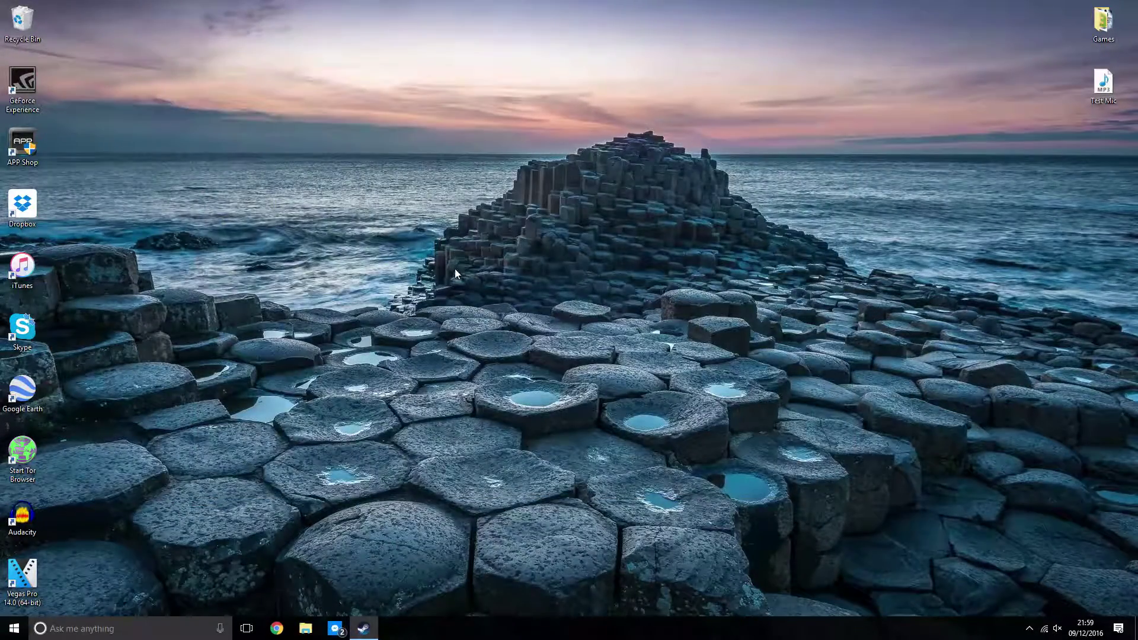
left_click(128, 629)
type("b")
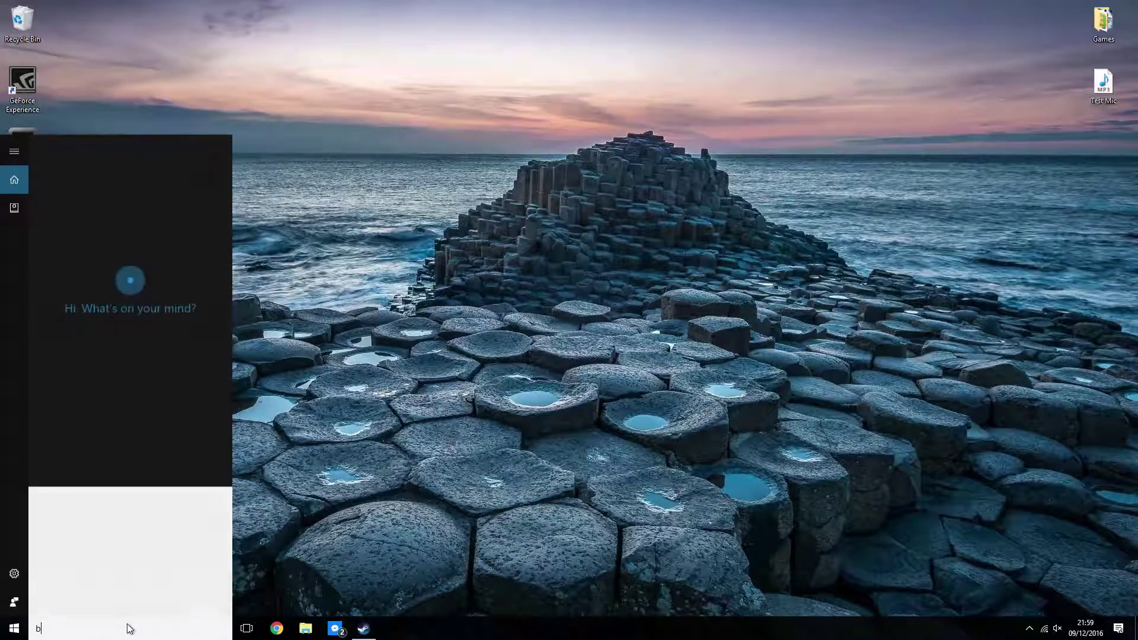
type("lack")
key("Return")
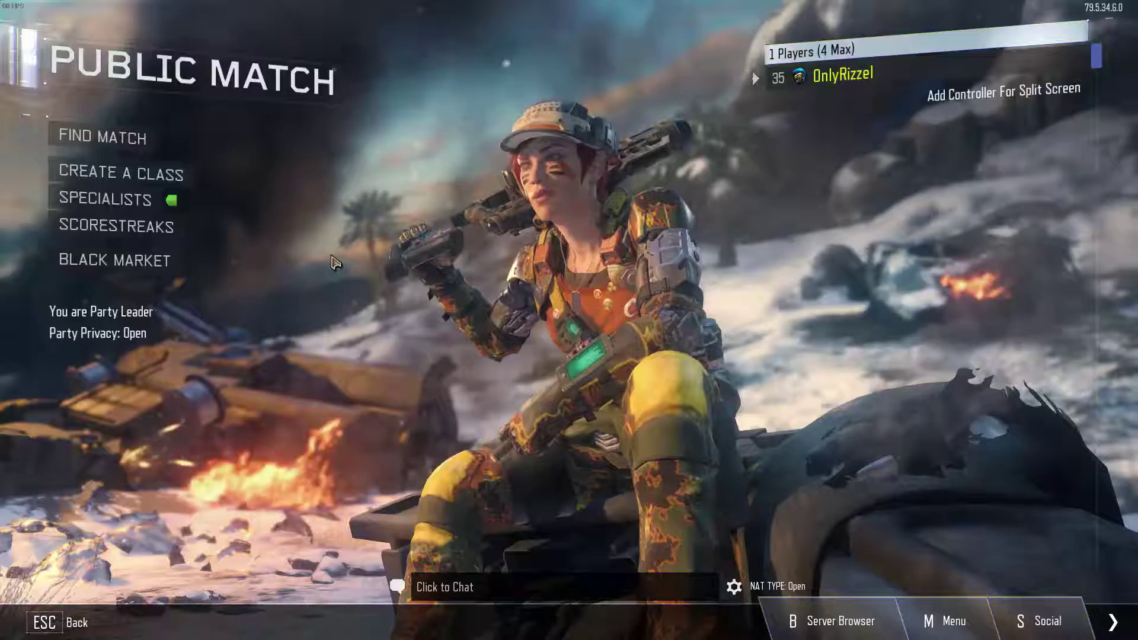
Go to Options > Graphics > Advanced and view Texture Quality levels, leaving it on Medium.
key("m")
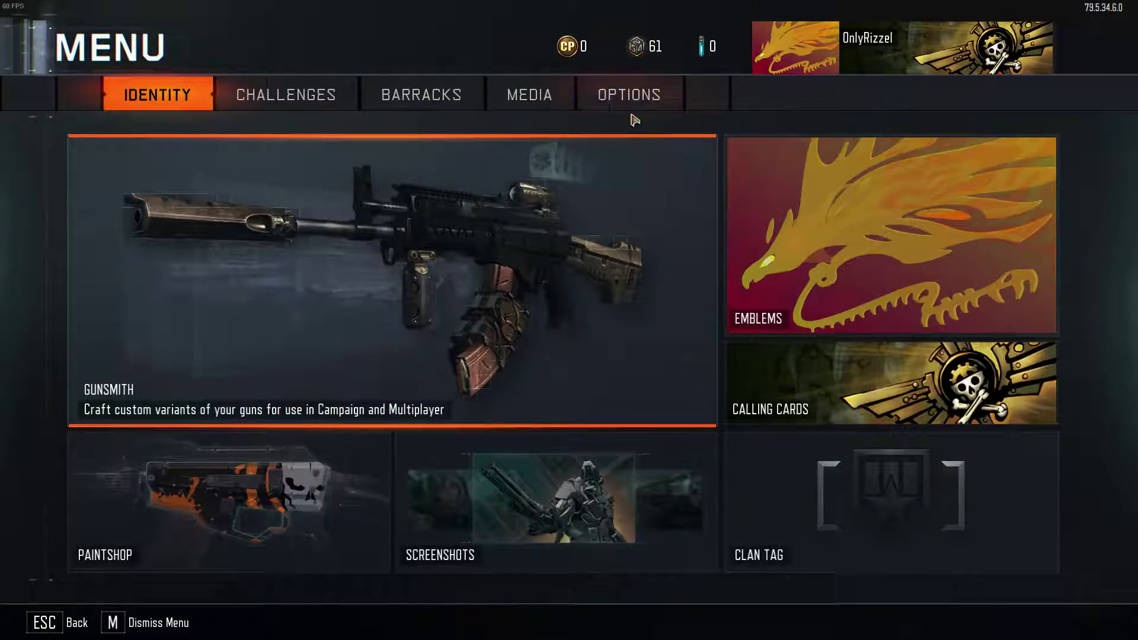
left_click(628, 94)
left_click(942, 214)
left_click(253, 92)
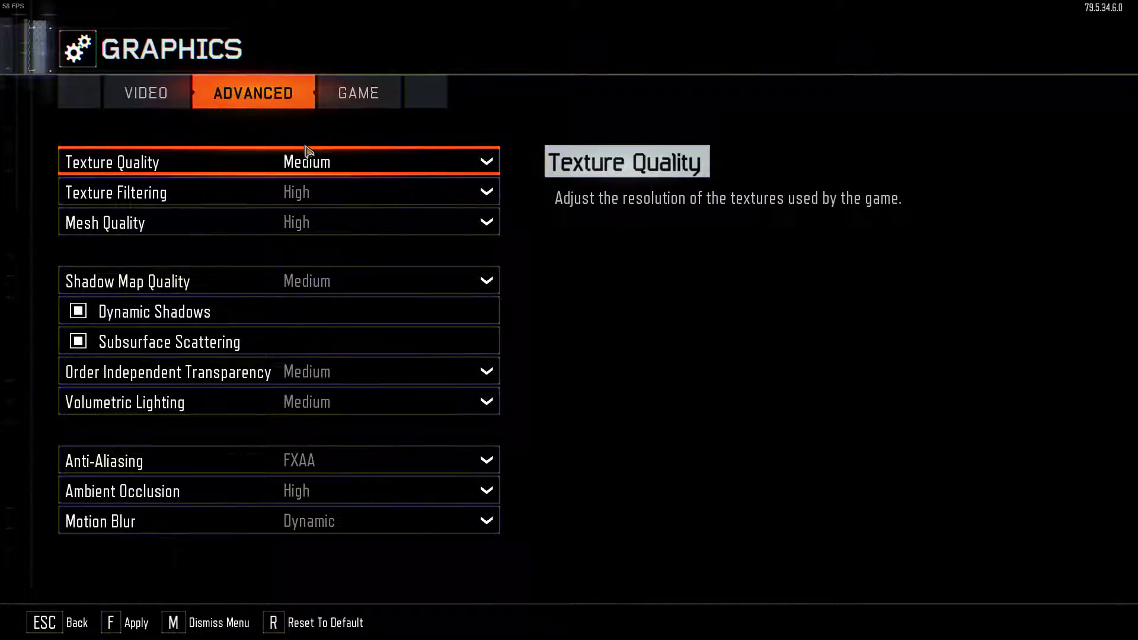
left_click(312, 160)
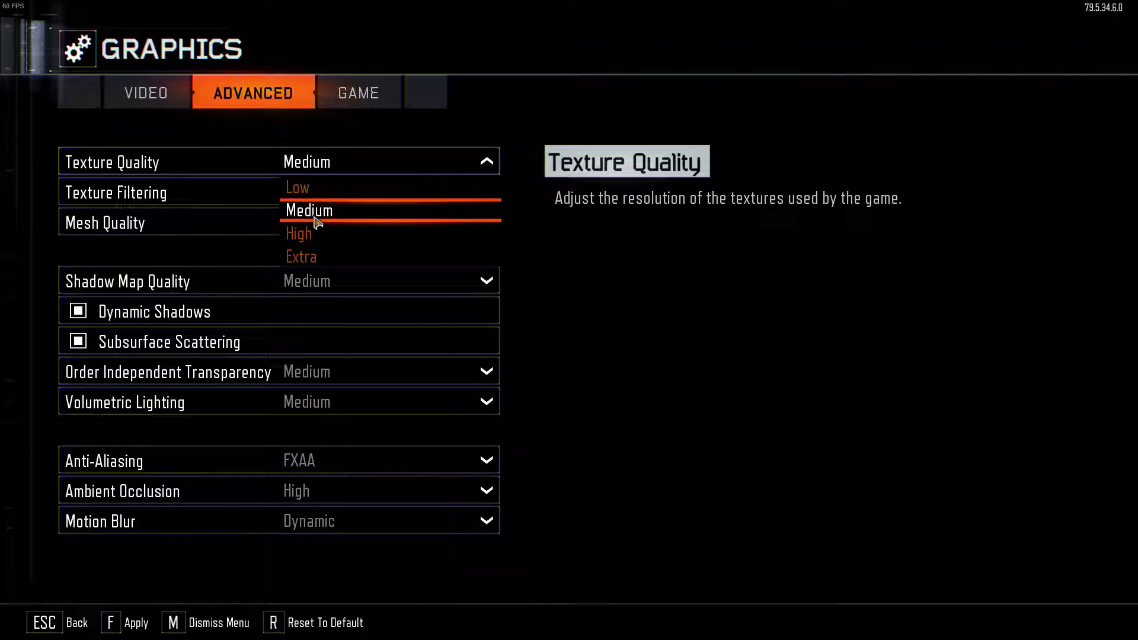
left_click(309, 211)
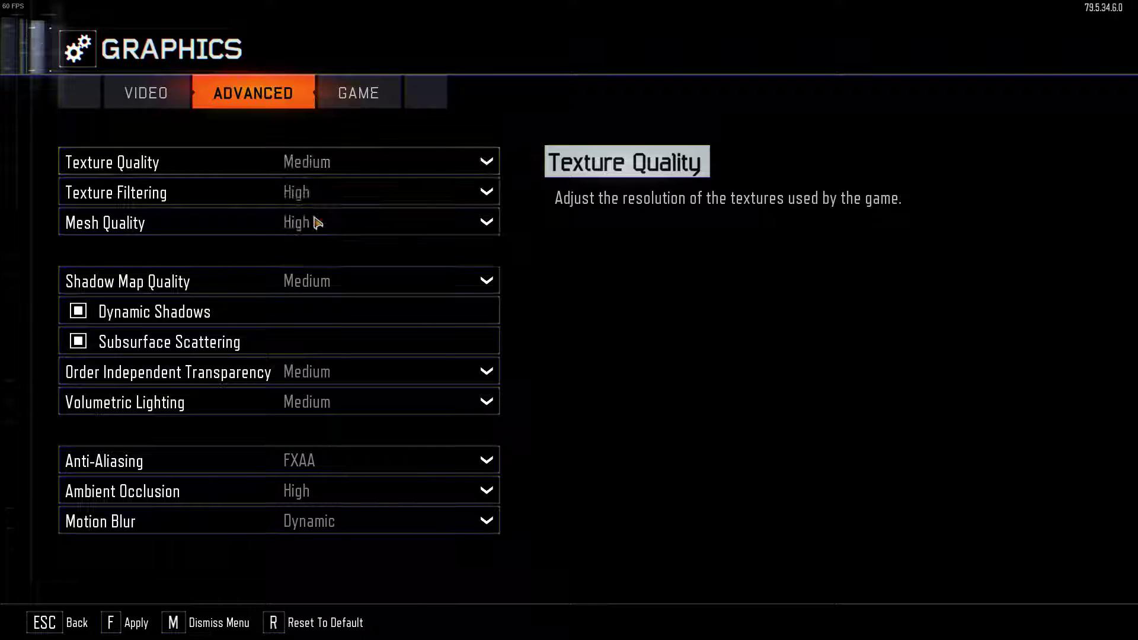
Set Texture Quality to High, apply the change, and return to the Public Match lobby.
left_click(306, 161)
left_click(303, 233)
key("Escape")
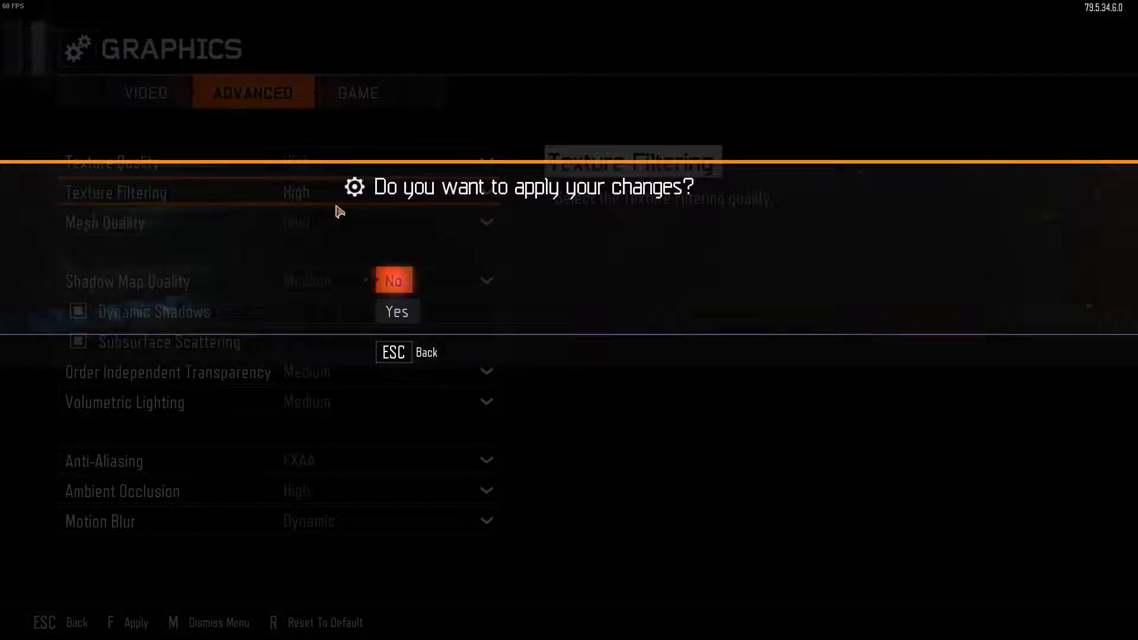
left_click(397, 305)
key("Escape")
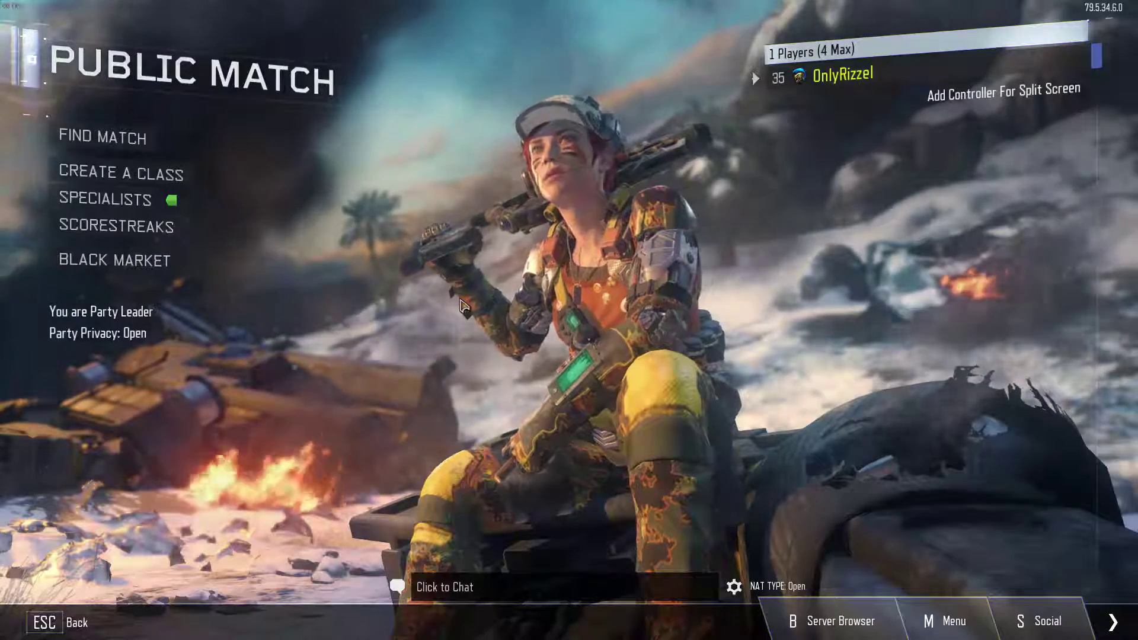